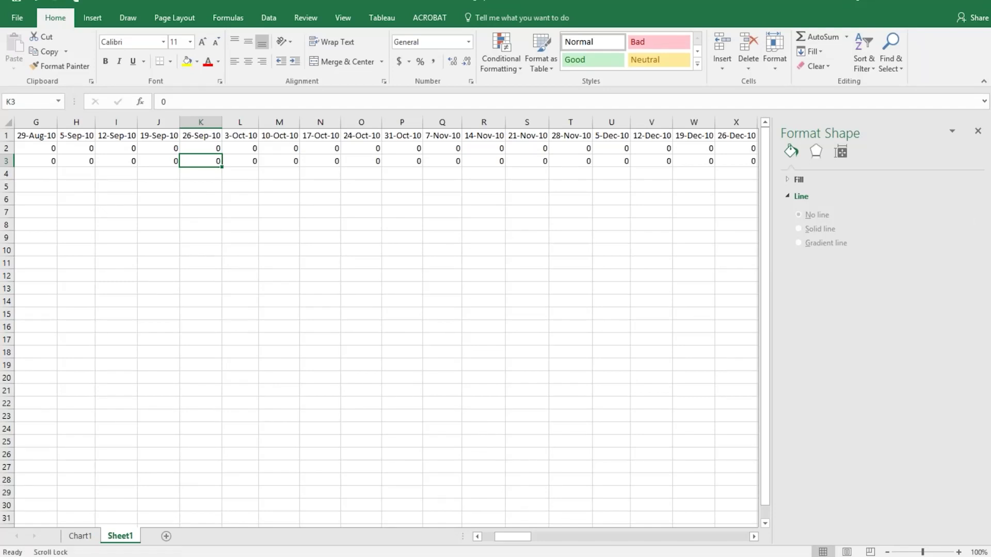
Step: Return Sheet1 to column A, select cell B3, and switch to Primavera P6's Resource Assignments
scroll(139, 165, "left", 3)
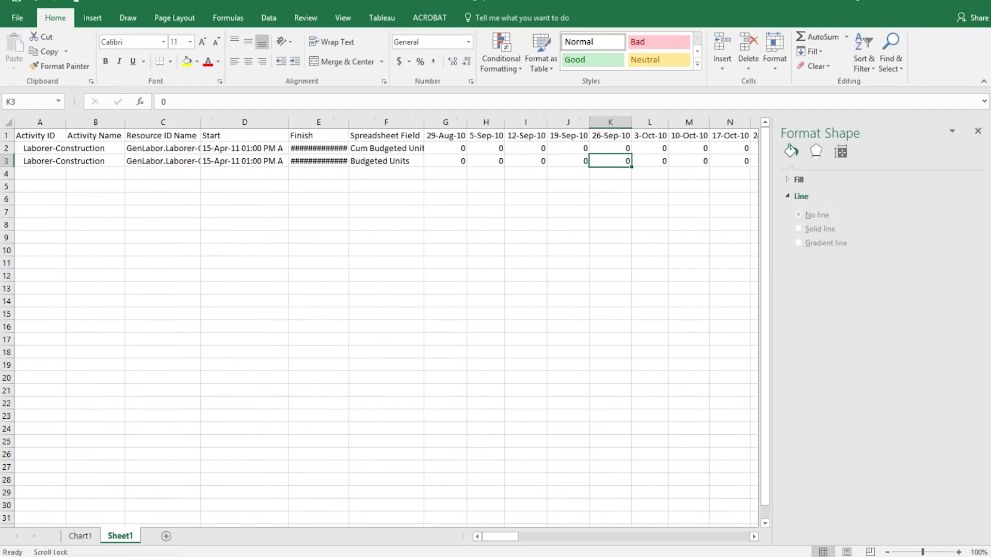
left_click(67, 157)
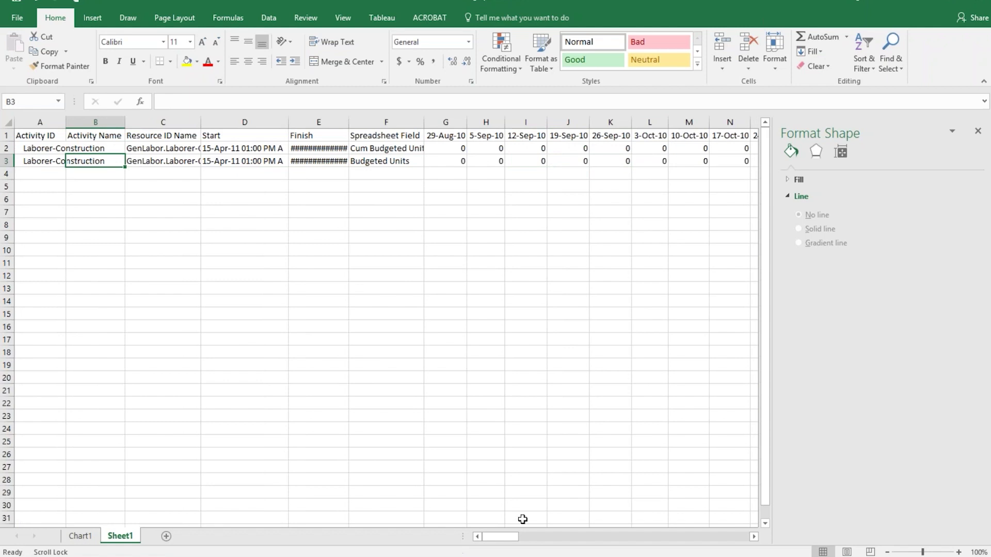
left_click(521, 546)
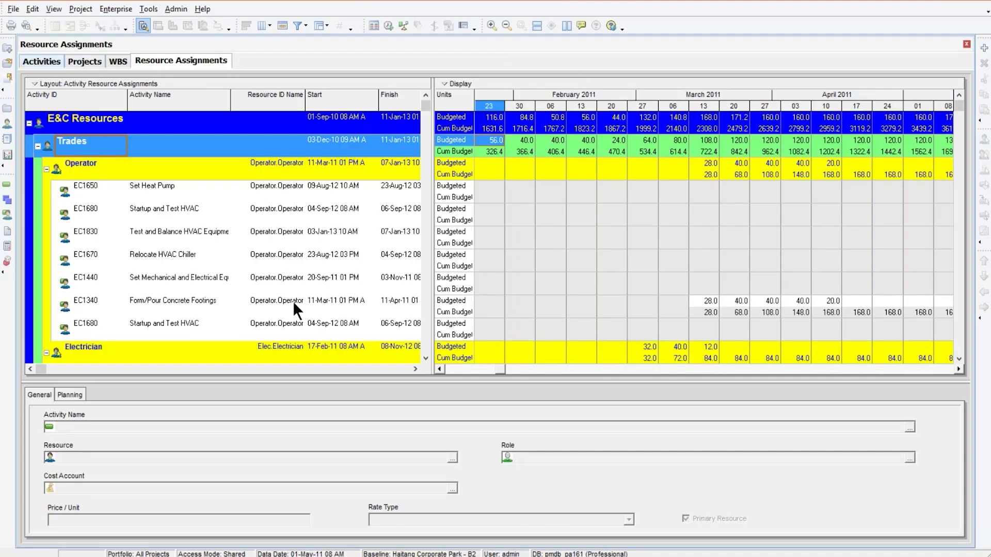
Step: Show the Activities view with the Resource Usage Profile on the bottom, and enlarge the profile pane
left_click(40, 61)
scroll(186, 220, "up", 1)
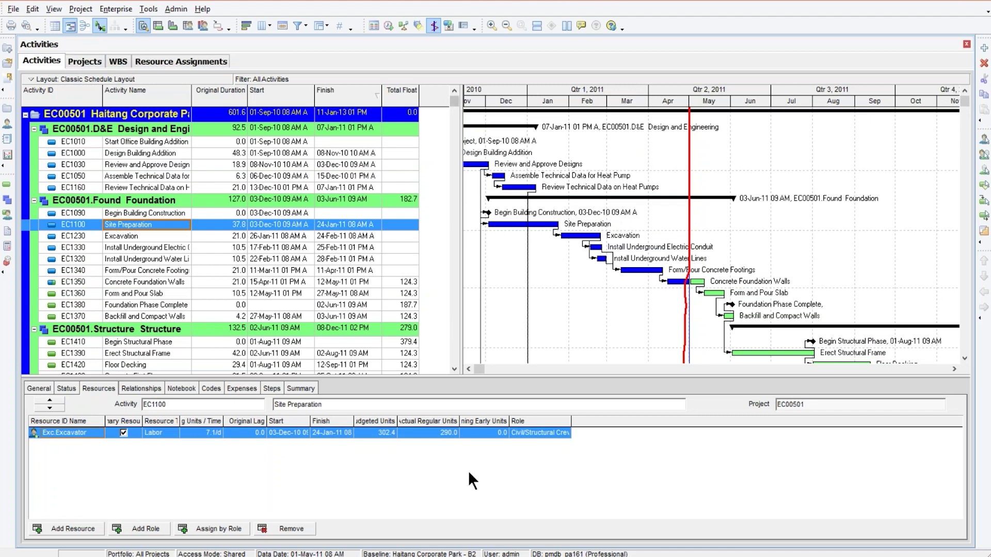
left_click(53, 11)
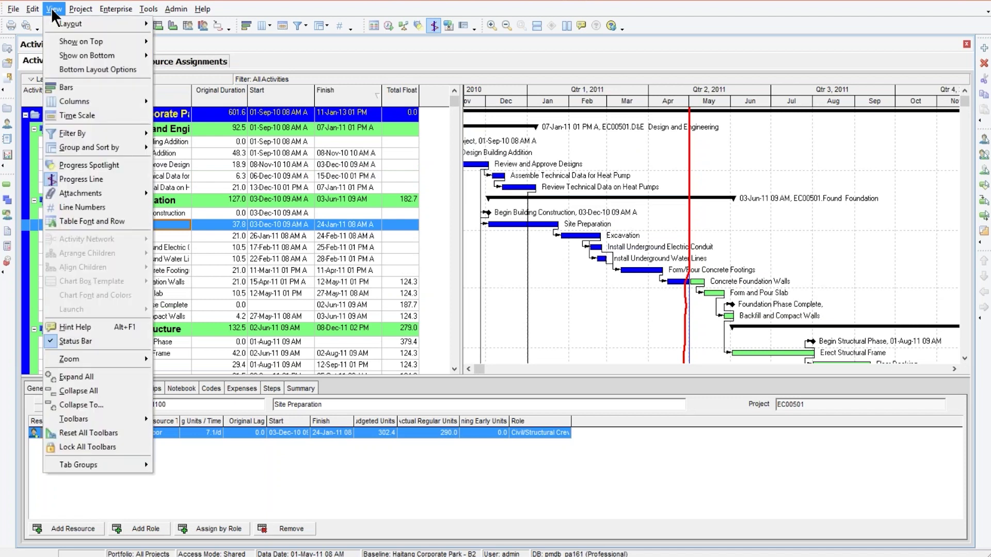
mouse_move(67, 61)
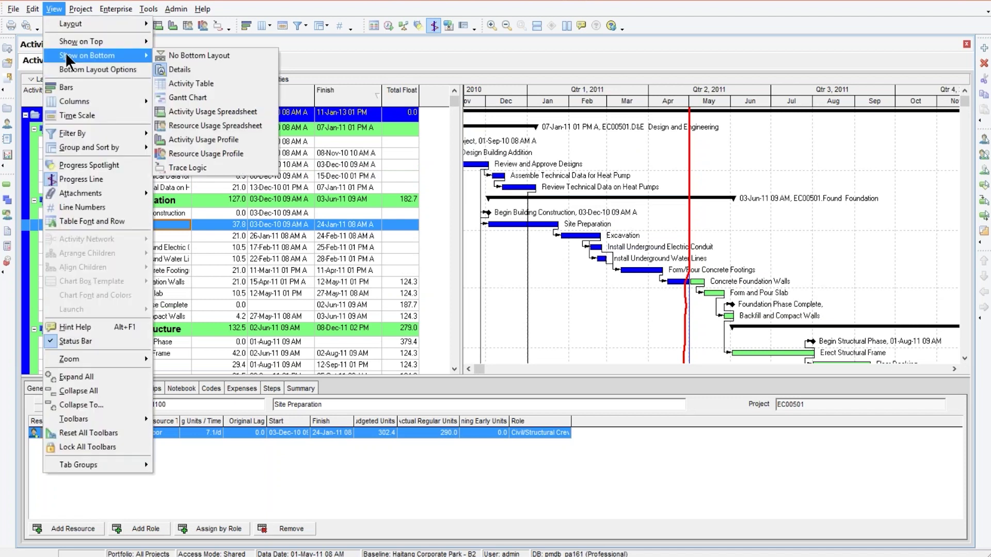
left_click(233, 156)
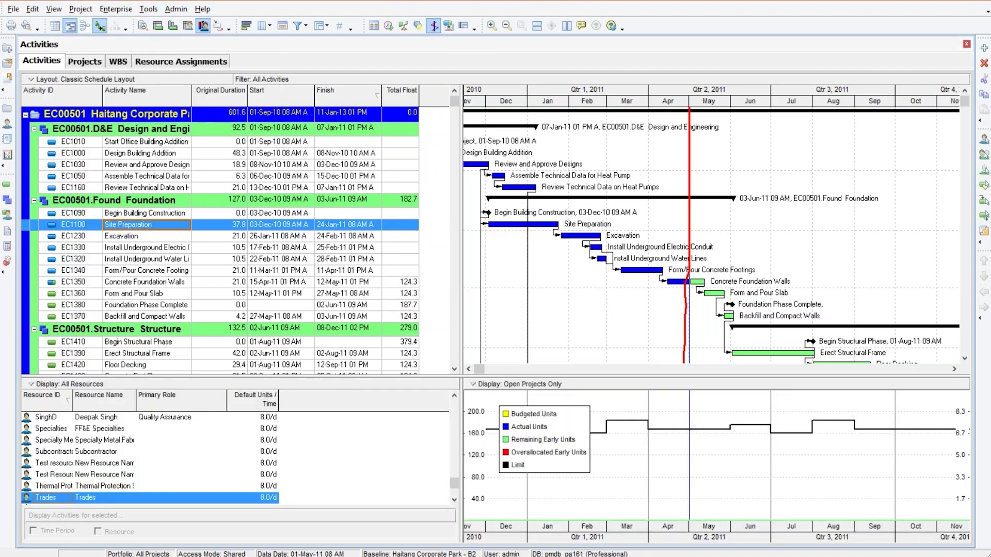
left_click_drag(348, 377, 349, 285)
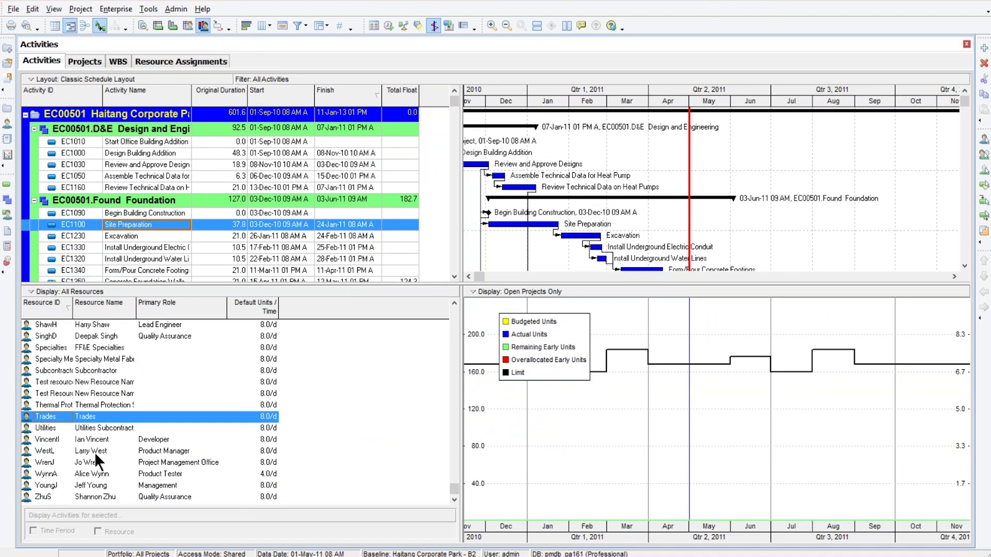
Step: Widen the Resource ID column and filter the resource list to Current Project's Resources
double_click(72, 310)
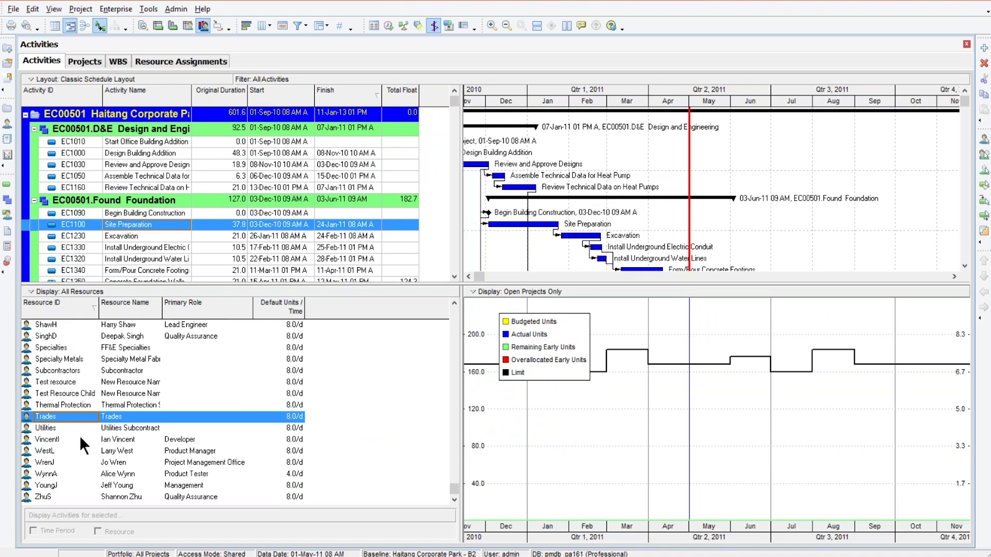
scroll(80, 436, "up", 8)
scroll(80, 436, "up", 12)
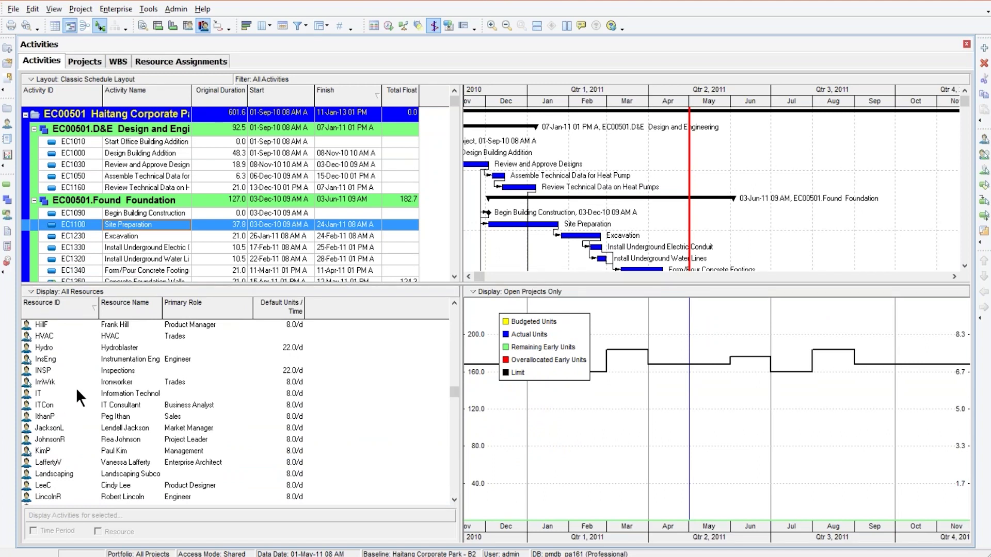
left_click(49, 291)
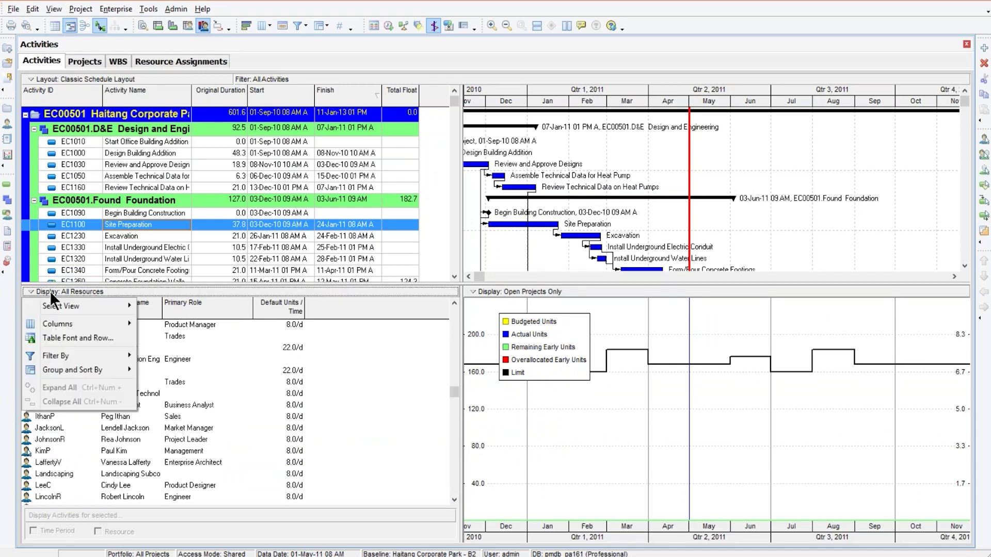
mouse_move(52, 303)
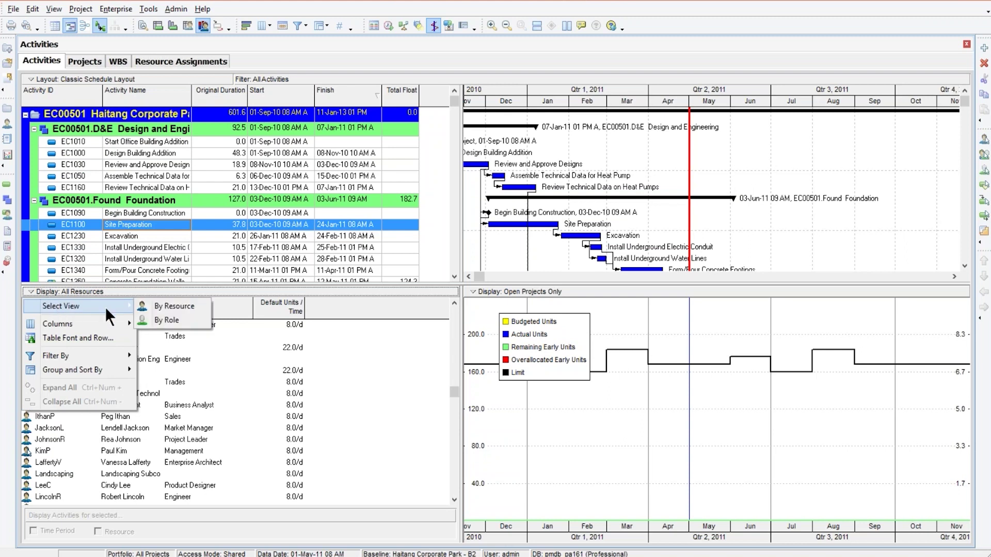
mouse_move(100, 358)
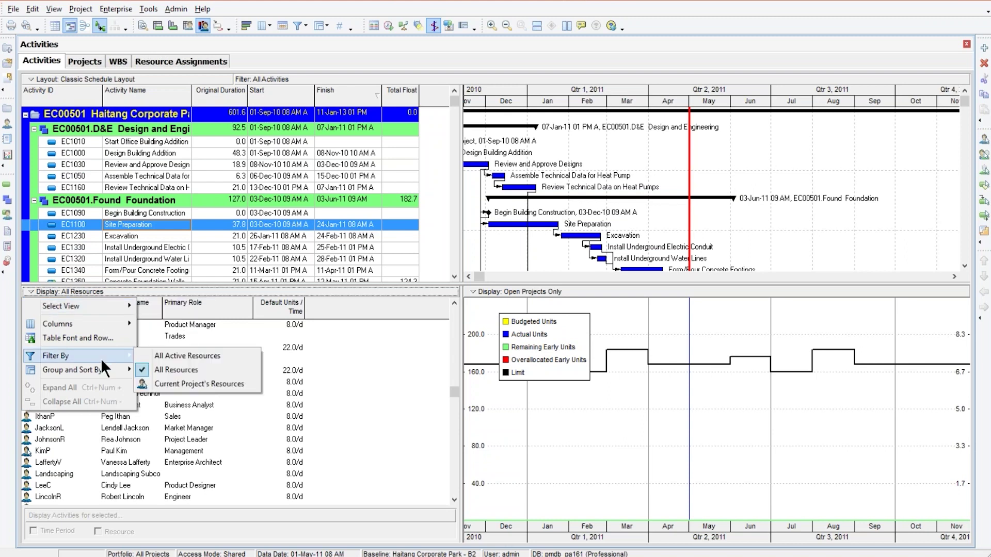
left_click(186, 386)
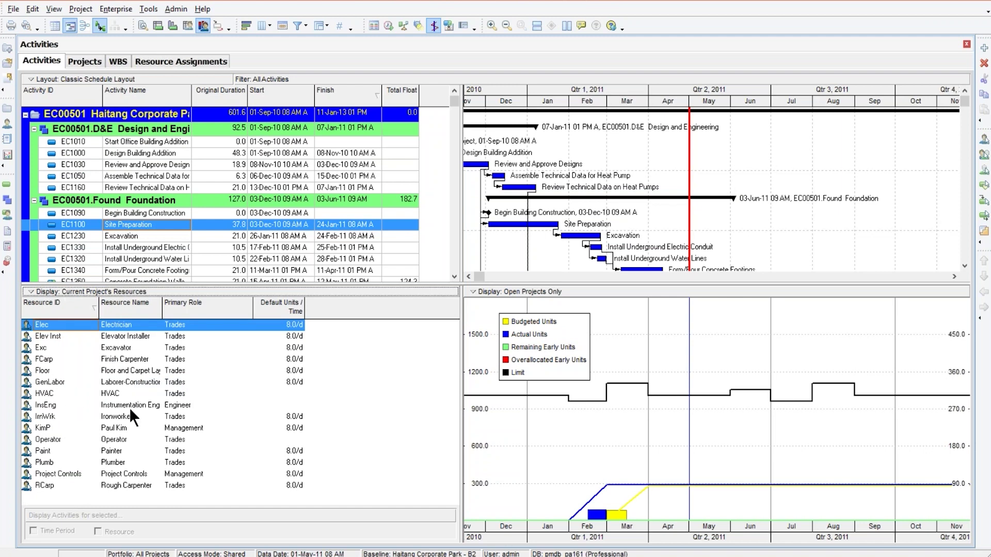
Step: Chart GenLabor with the timescale compressed to span 2011–2014, then view Excel's Electrical Work chart
left_click(48, 381)
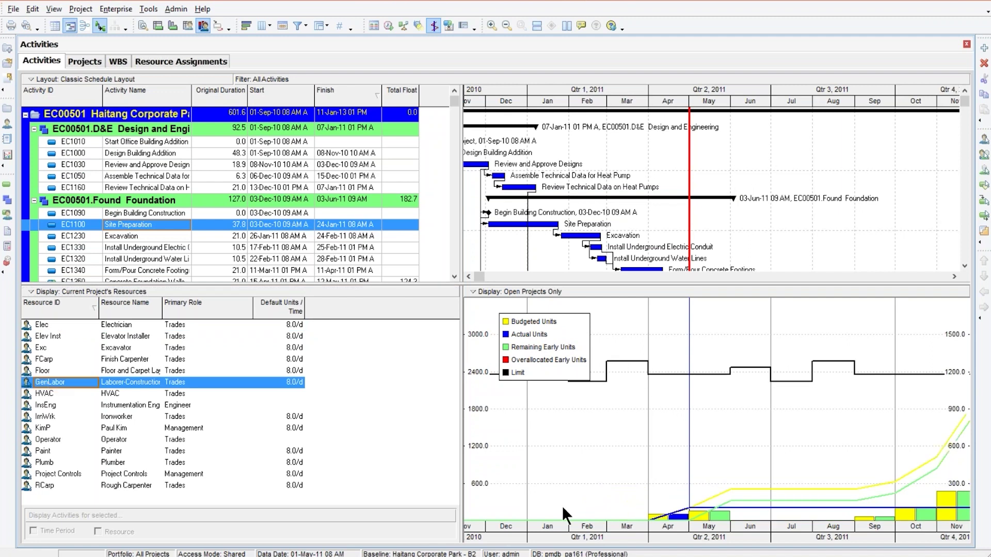
left_click_drag(917, 532, 626, 530)
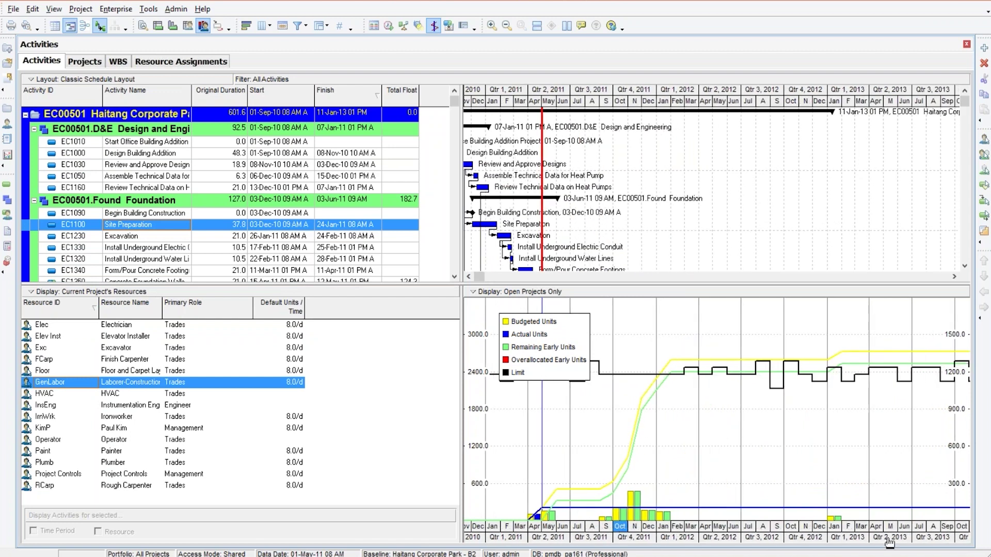
left_click_drag(887, 541, 609, 541)
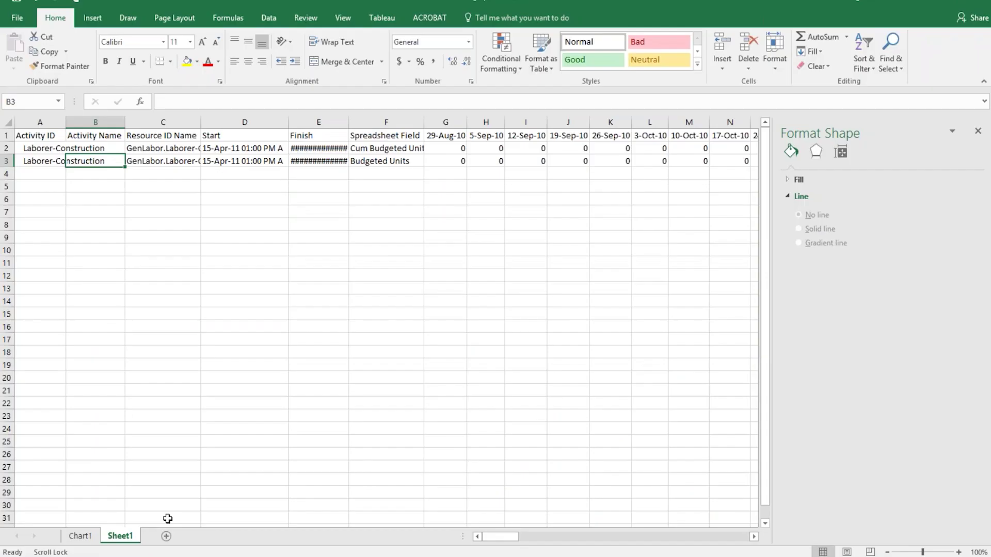
left_click(73, 536)
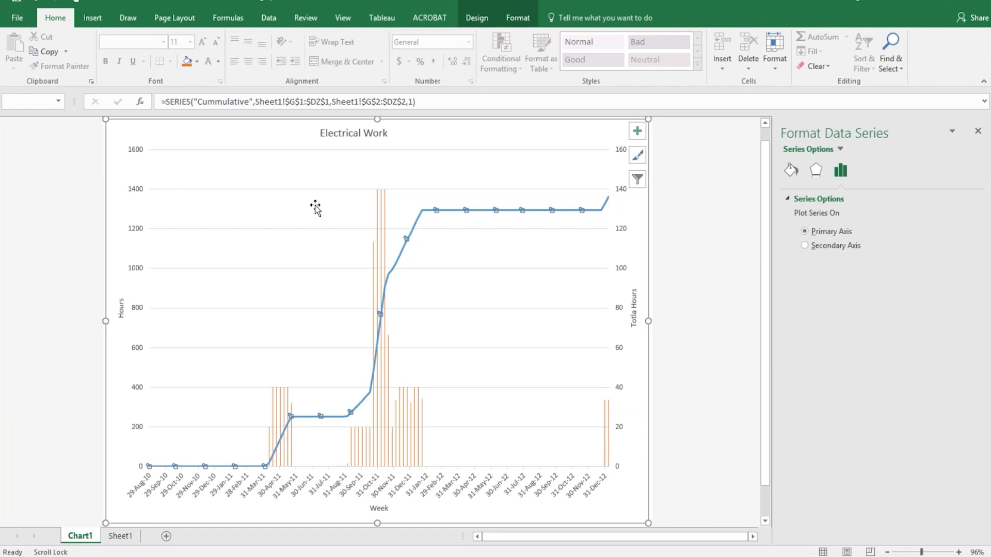
Step: Switch from Excel back to Primavera P6's GenLabor usage profile
key("alt+Tab")
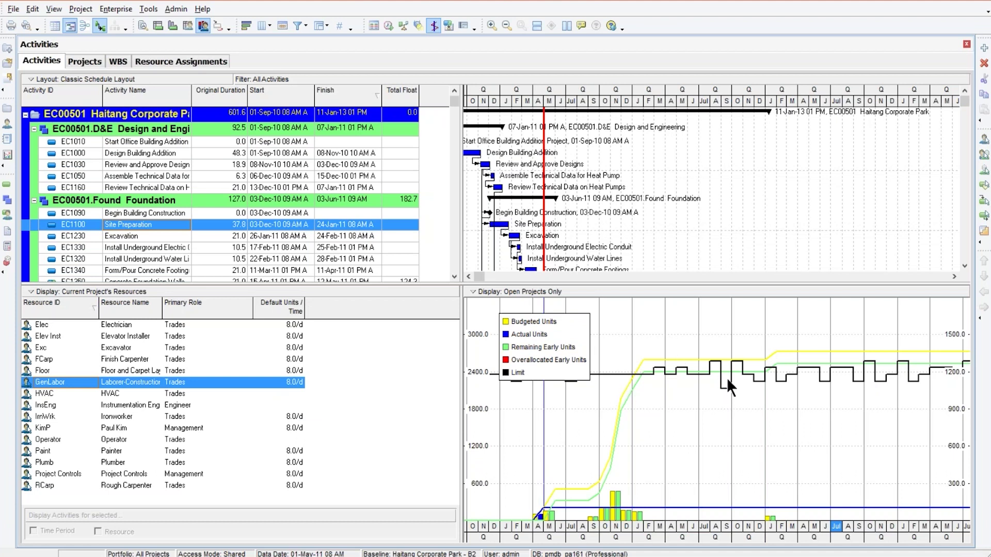
Step: Remove the limit line and overallocation from the GenLabor usage profile
left_click(495, 291)
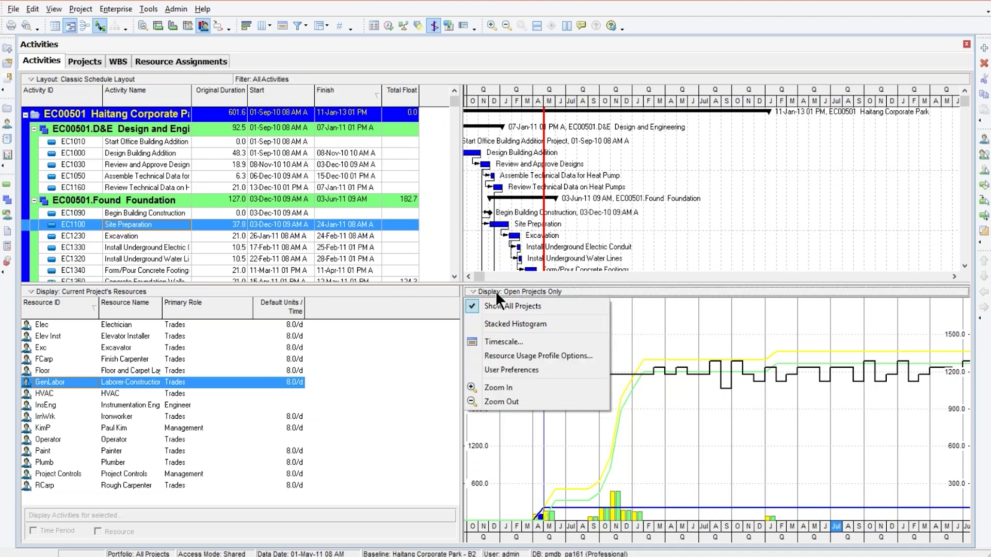
left_click(512, 356)
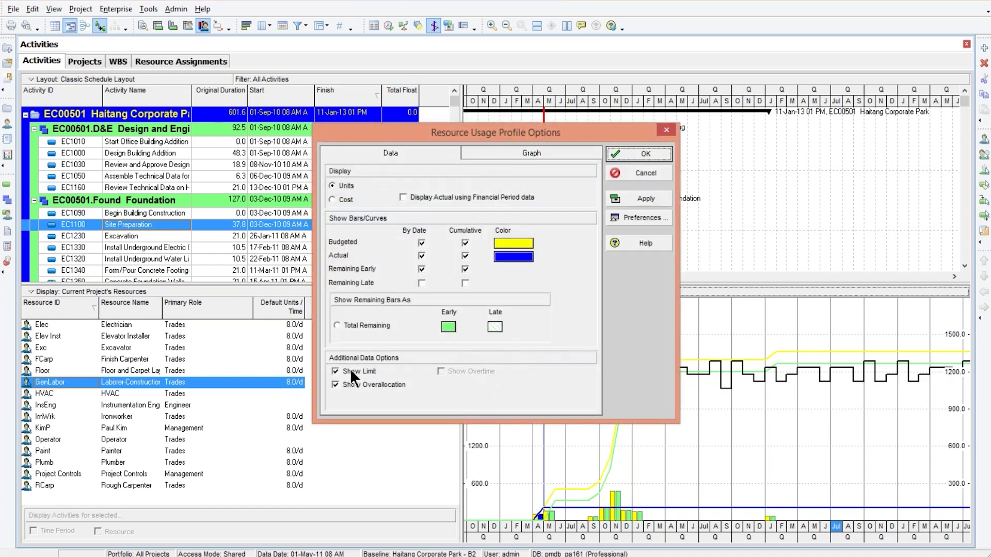
left_click(350, 368)
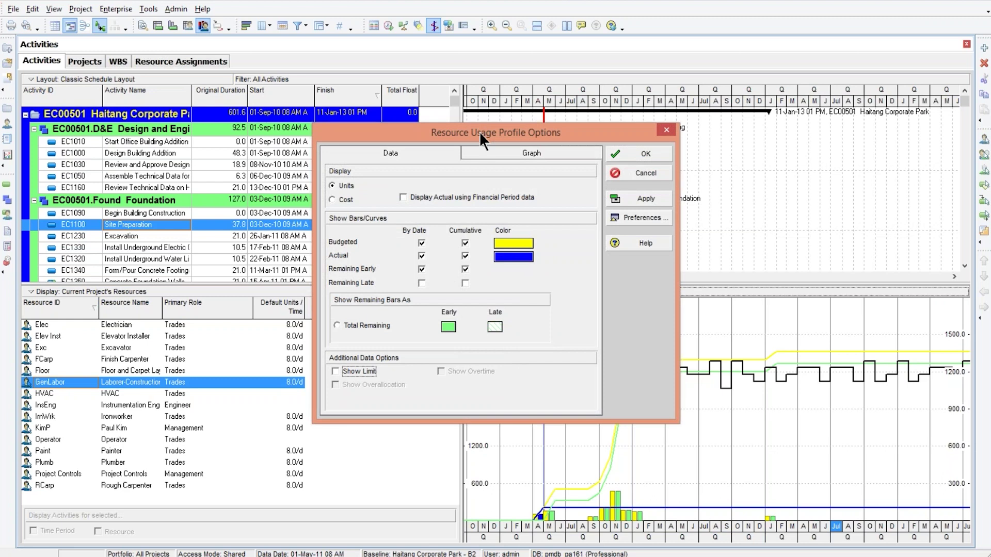
left_click_drag(480, 133, 227, 95)
left_click(383, 162)
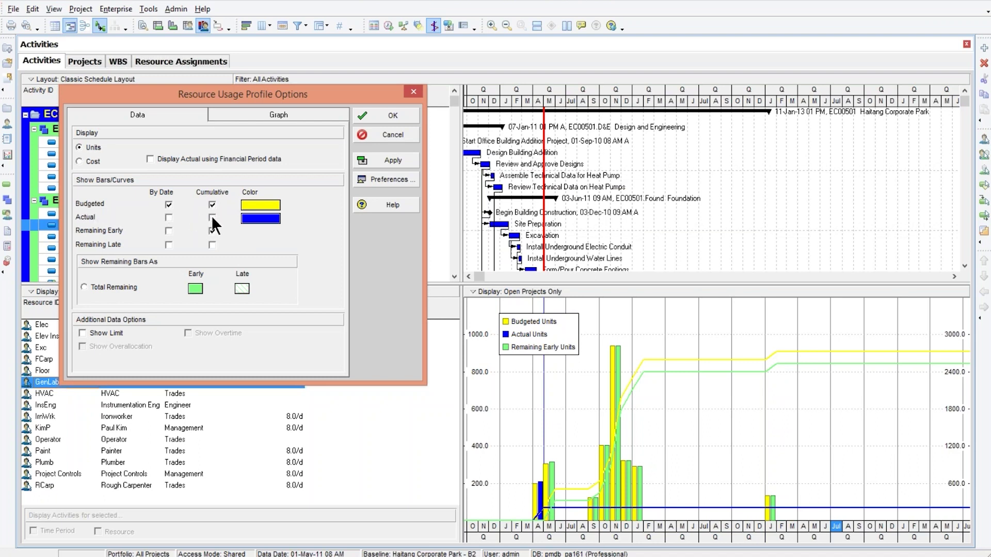
Step: Hide the cumulative remaining early curve so only budgeted units are charted
left_click(212, 230)
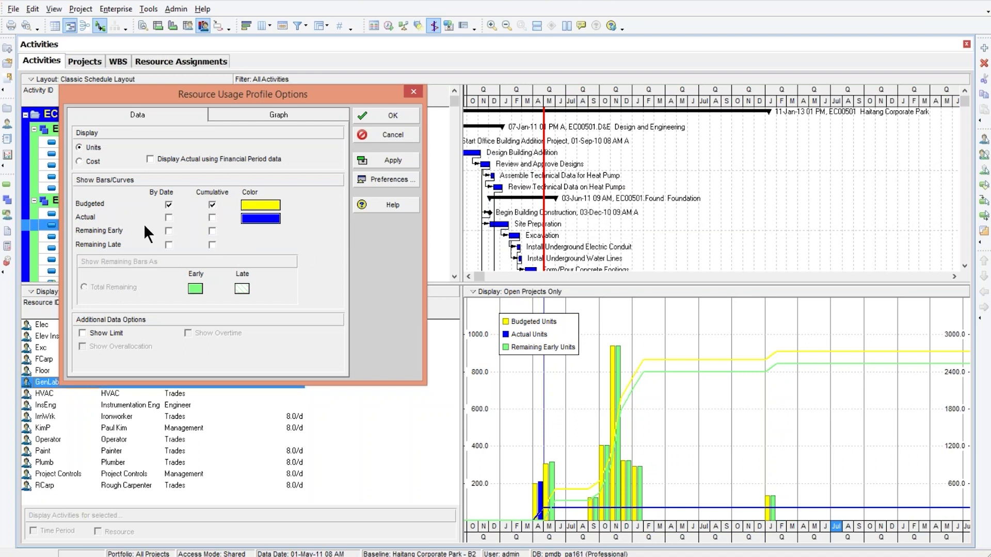
left_click(390, 164)
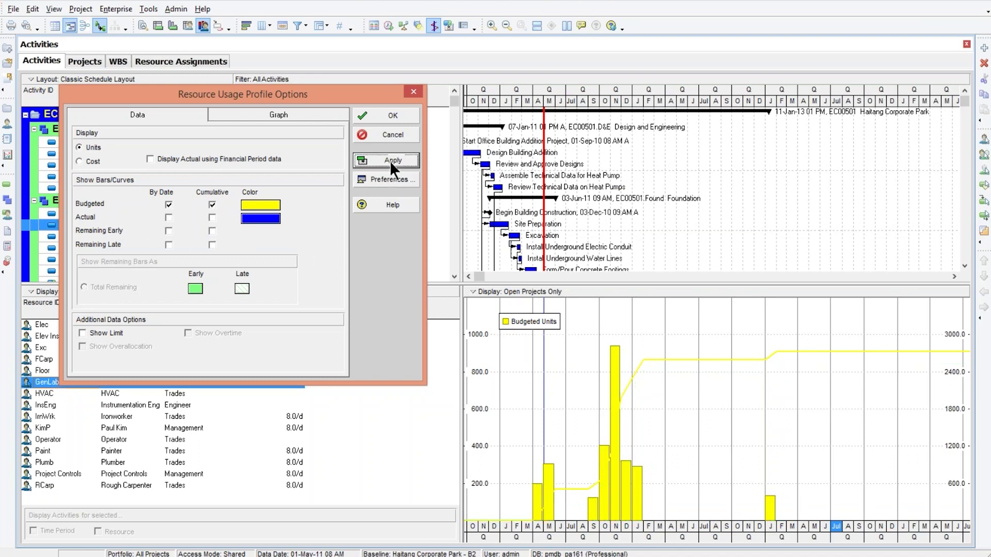
left_click(382, 112)
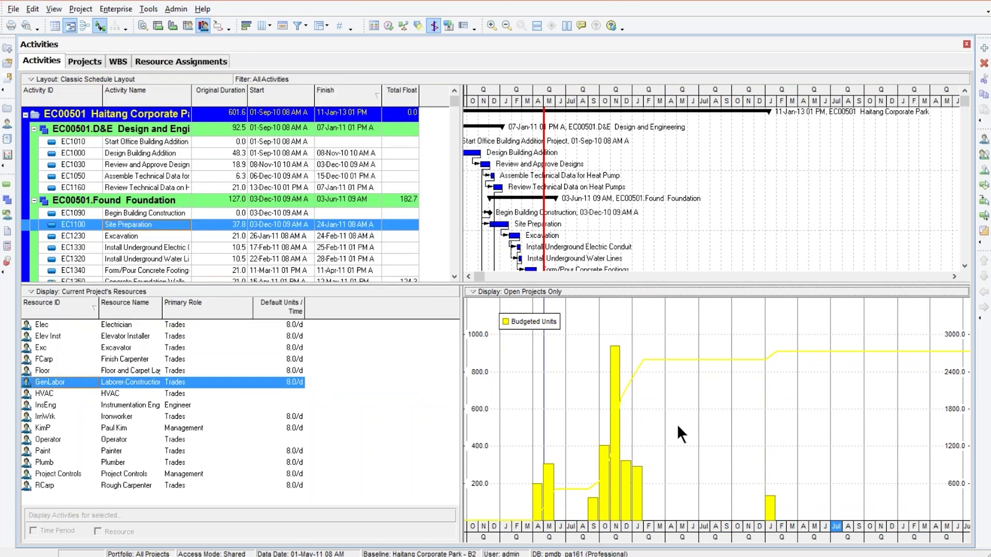
left_click(522, 292)
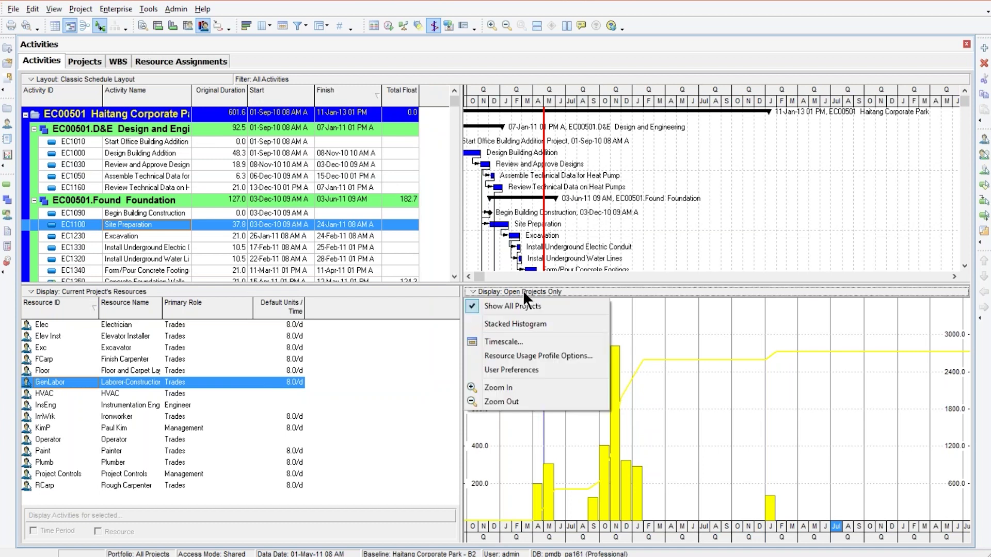
Step: Set the Budgeted profile colour to dark blue, leaving the Actual colour unchanged
left_click(504, 351)
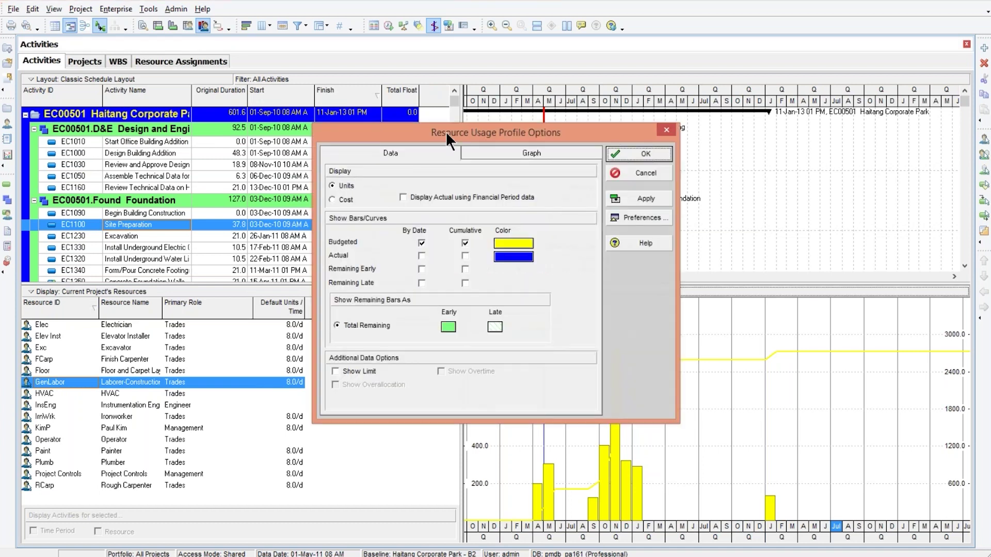
left_click_drag(445, 131, 201, 94)
left_click(271, 220)
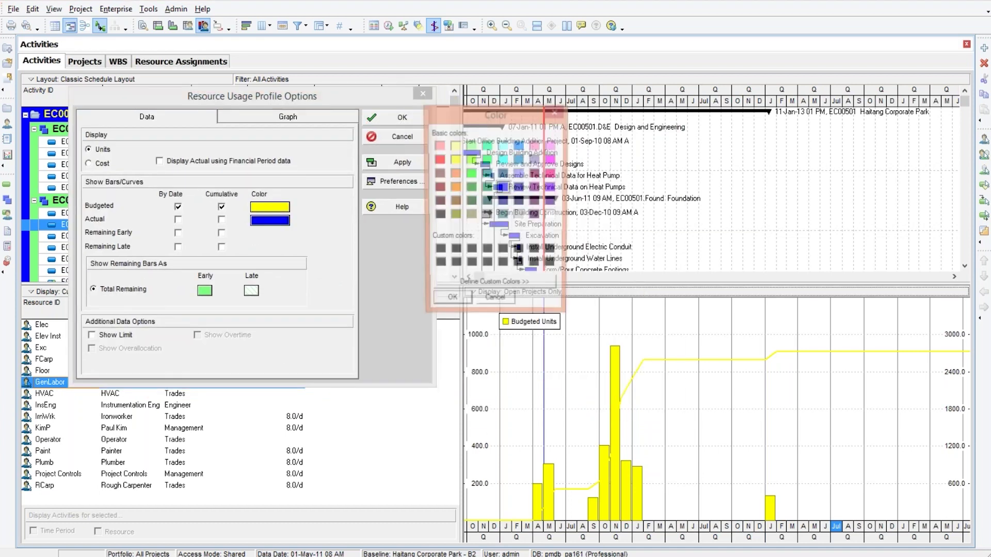
left_click(491, 302)
left_click(270, 207)
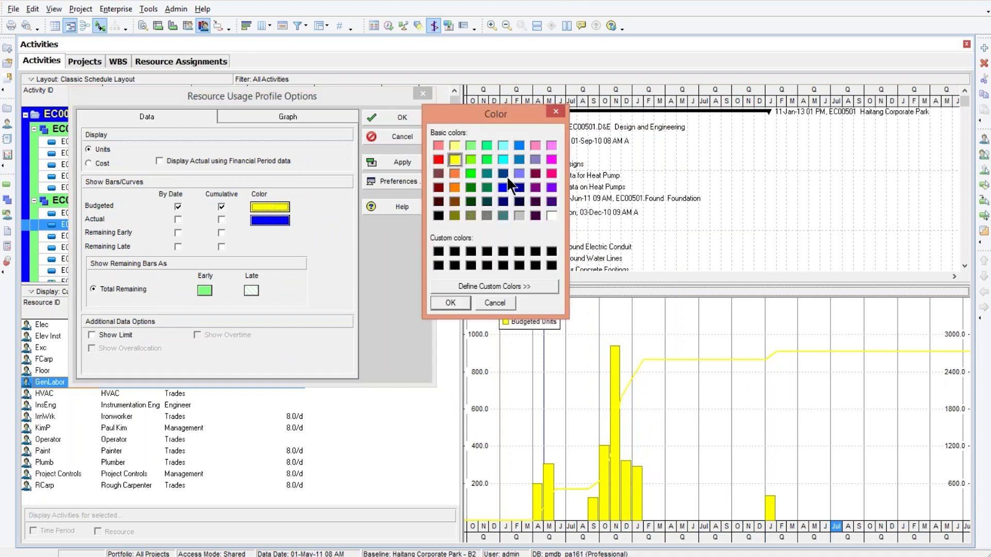
left_click(503, 174)
left_click(450, 303)
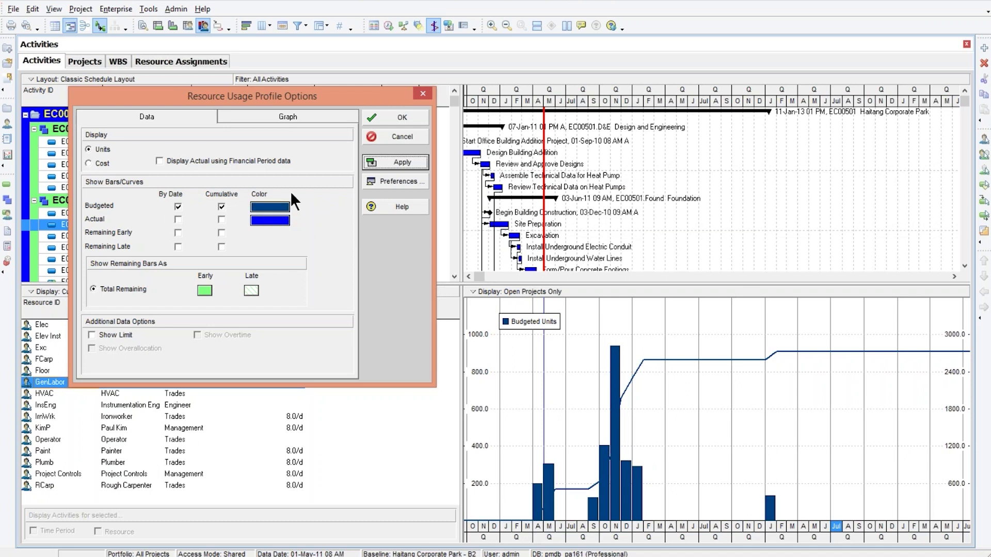
Step: Change the Budgeted profile colour to teal and apply it
left_click(283, 207)
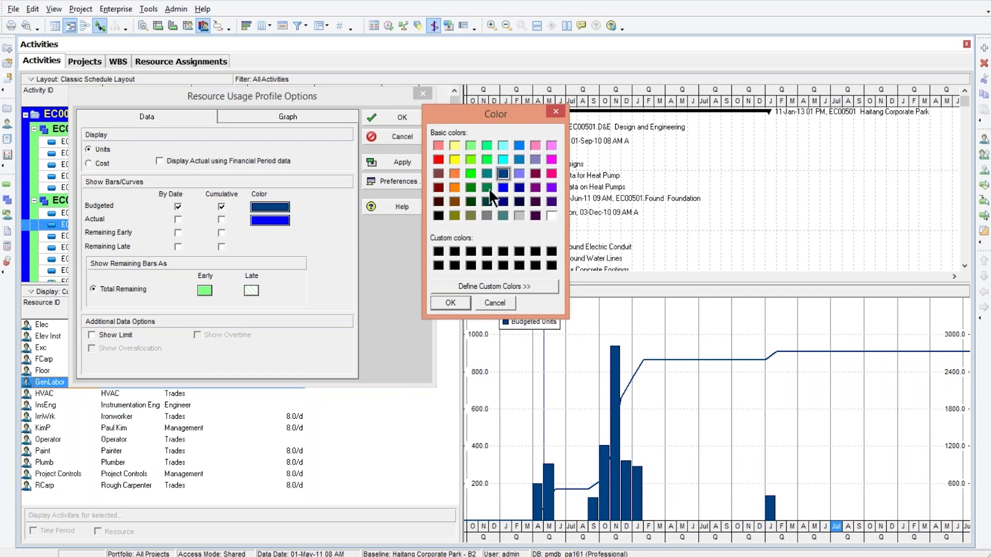
left_click(456, 300)
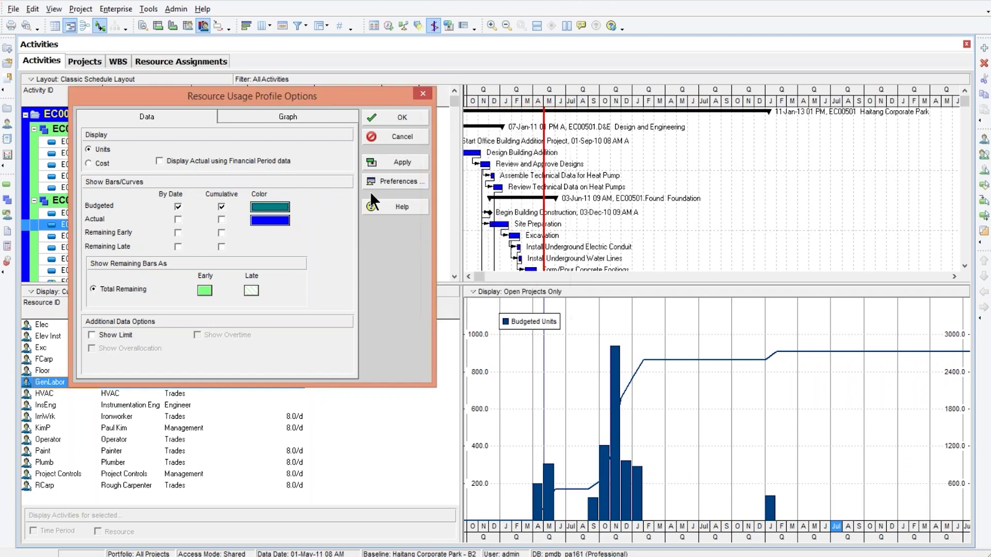
left_click(402, 163)
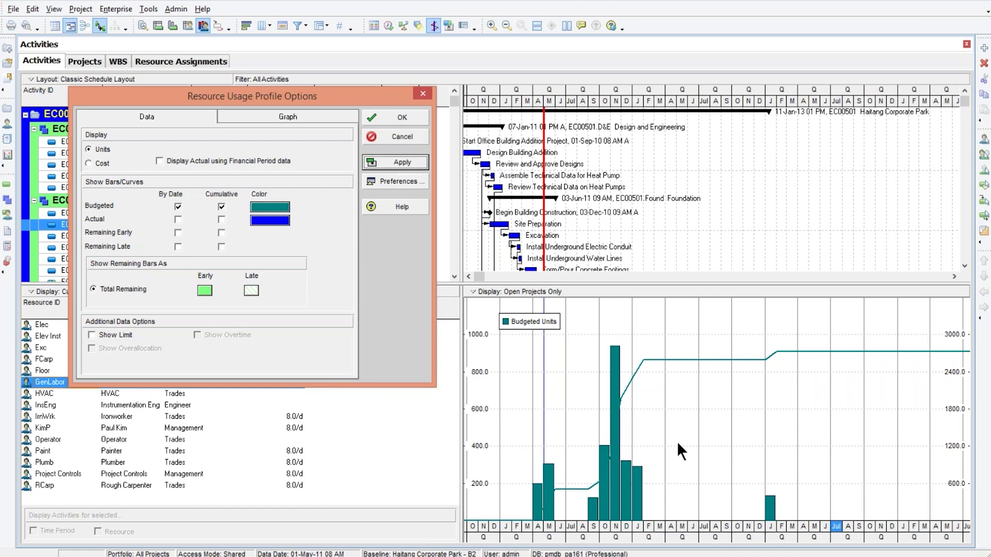
Step: Toggle the Budgeted Cumulative curve off and back on, applying each change
left_click(220, 206)
left_click(406, 164)
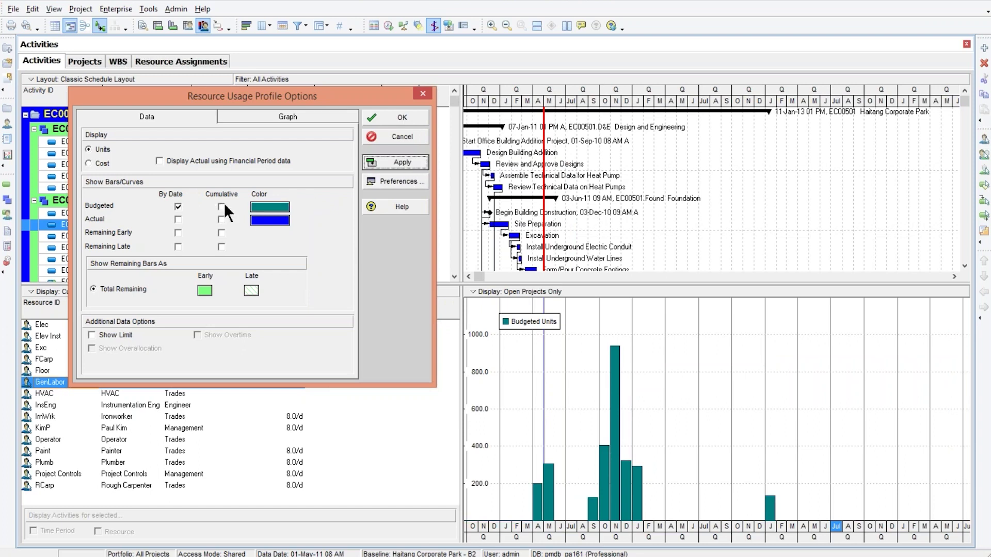
left_click(222, 207)
left_click(410, 159)
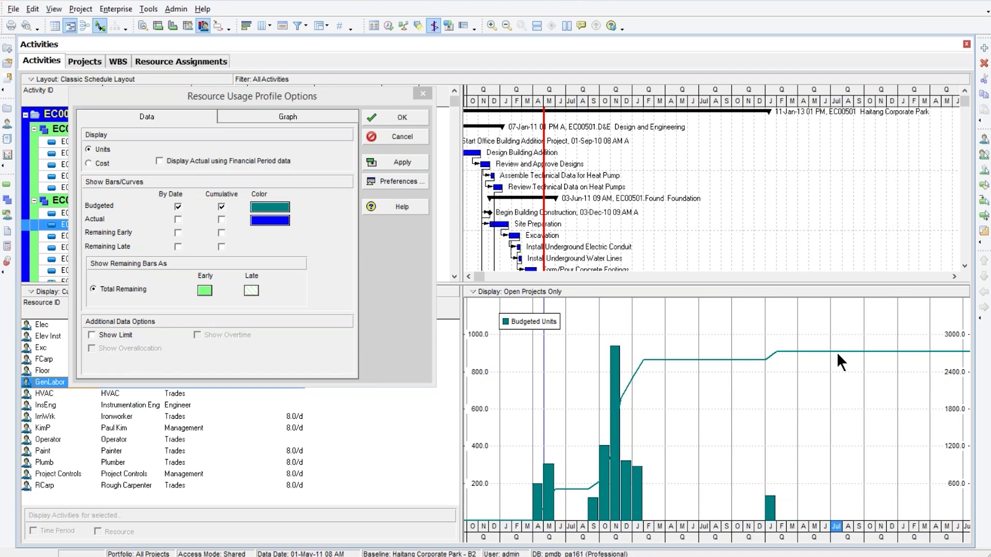
Step: Accept the profile options with OK to keep the teal budgeted profile
left_click(397, 120)
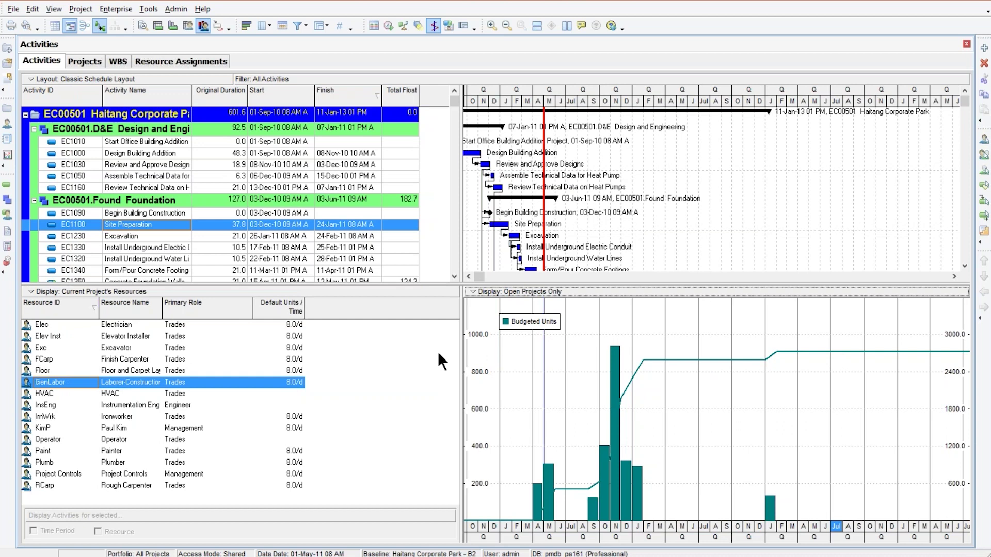
Step: Open the six-page Print Preview from the expanded File menu and bring up Page Setup
left_click(14, 10)
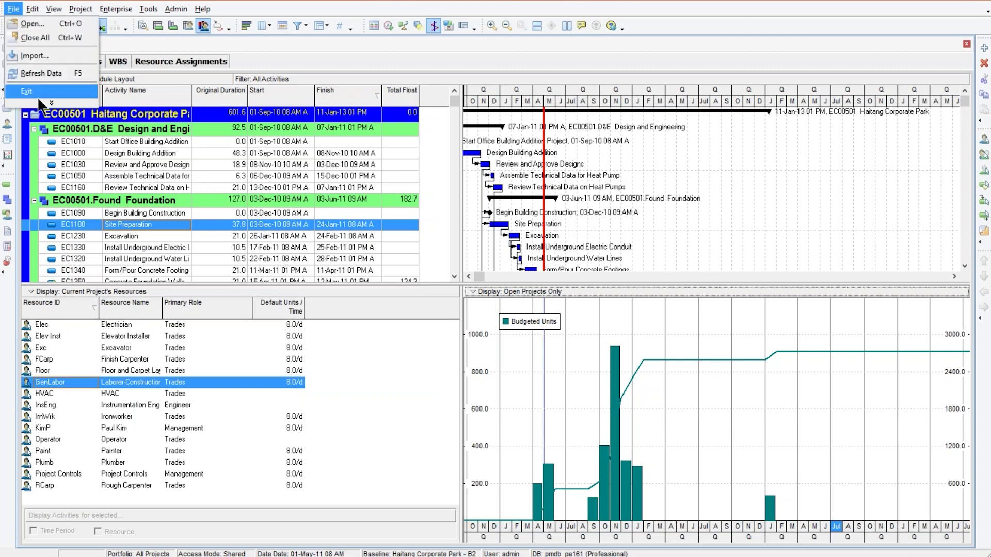
left_click(49, 102)
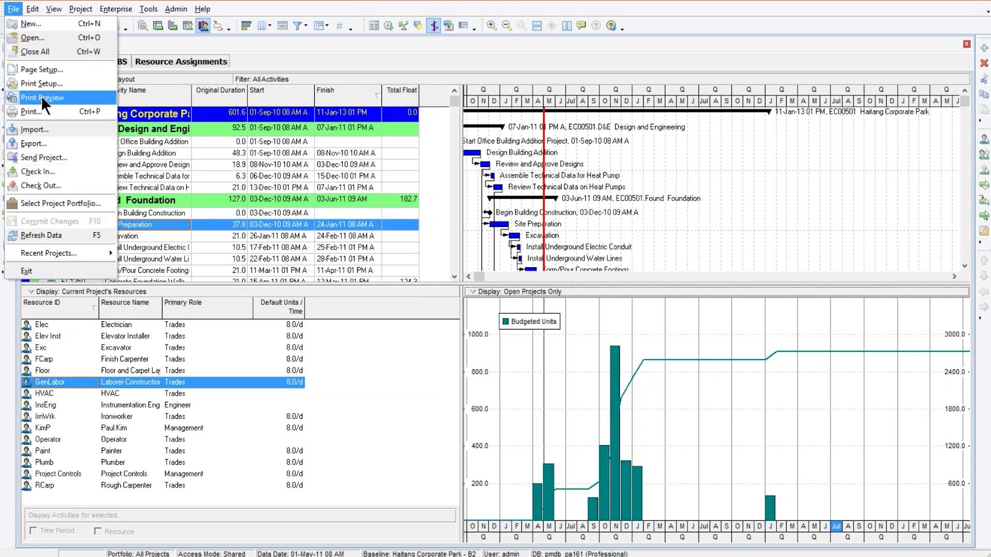
left_click(42, 98)
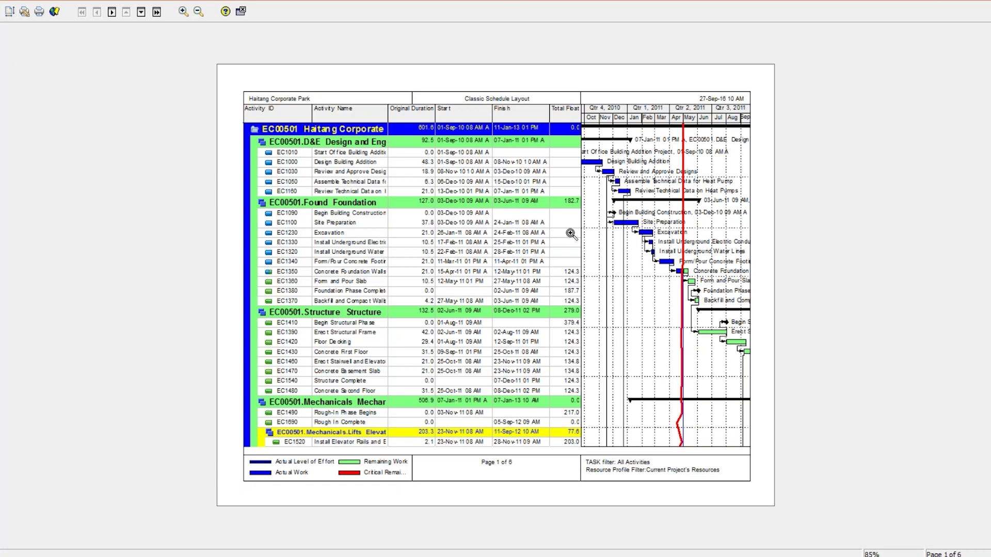
left_click(10, 13)
Step: Exclude Gantt Chart, Grid Lines, All Columns and Activity Table from the printout, keeping only the Profile
left_click_drag(450, 133, 308, 66)
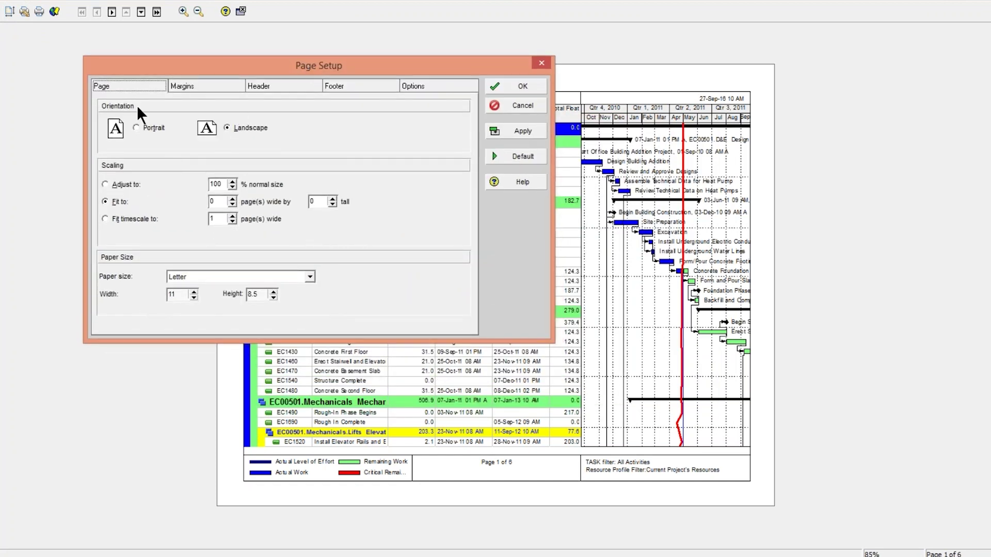
left_click(430, 88)
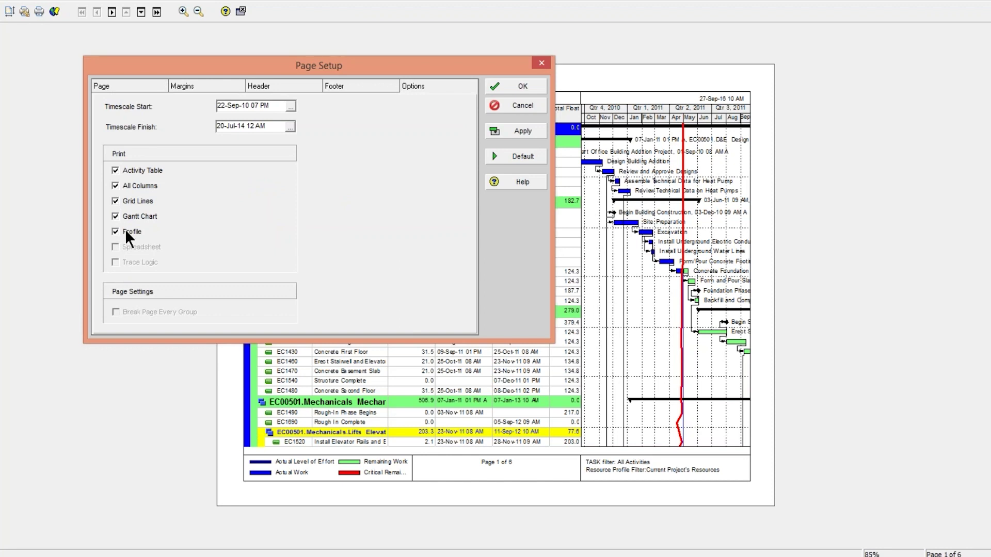
left_click(115, 217)
left_click(114, 201)
left_click(115, 186)
left_click(115, 171)
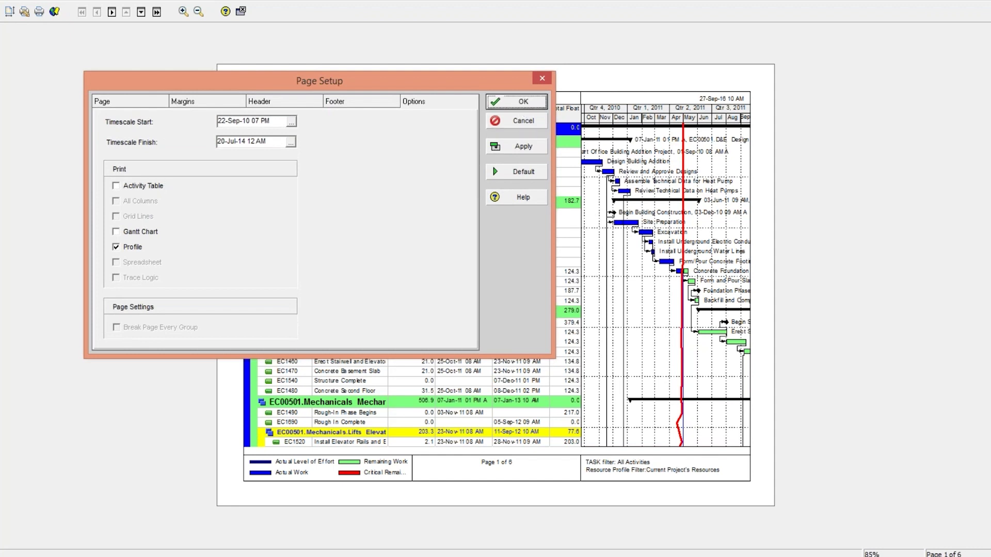
left_click(516, 100)
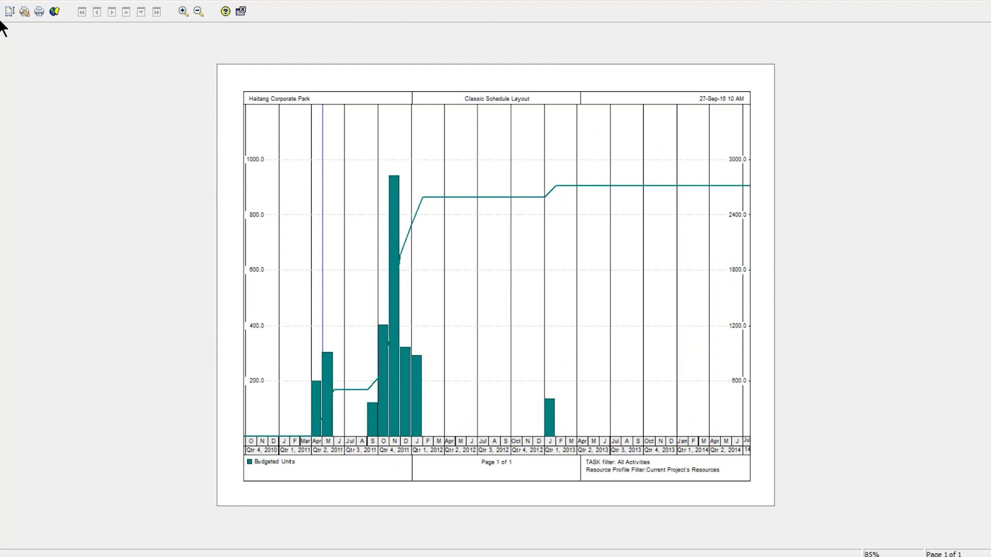
Step: Choose Adobe PDF as the printer in the Print settings
left_click(37, 10)
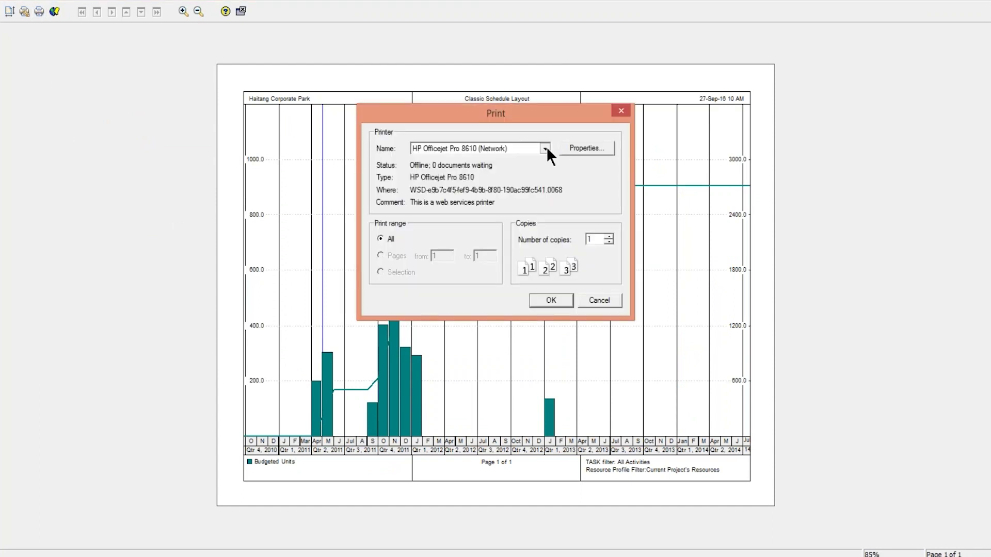
left_click(545, 149)
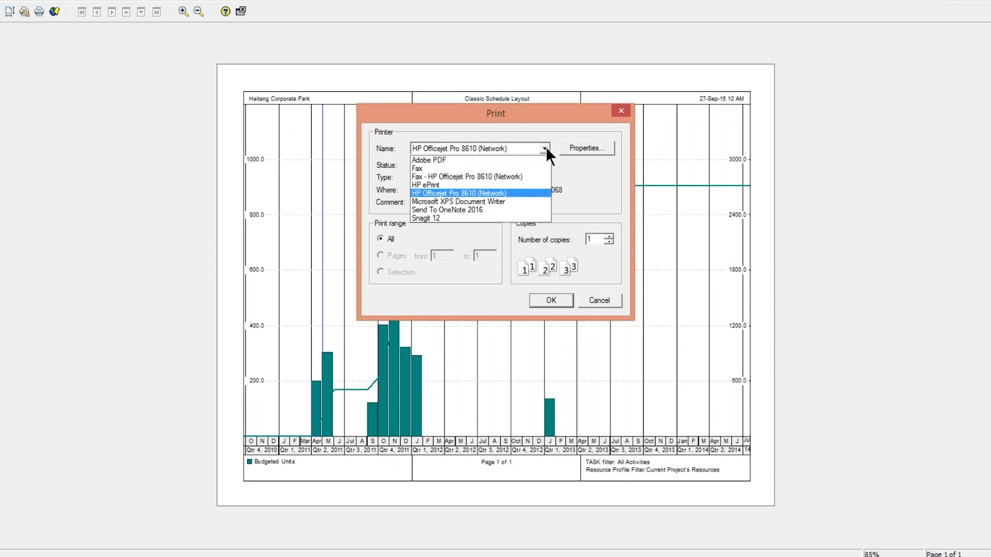
left_click(421, 161)
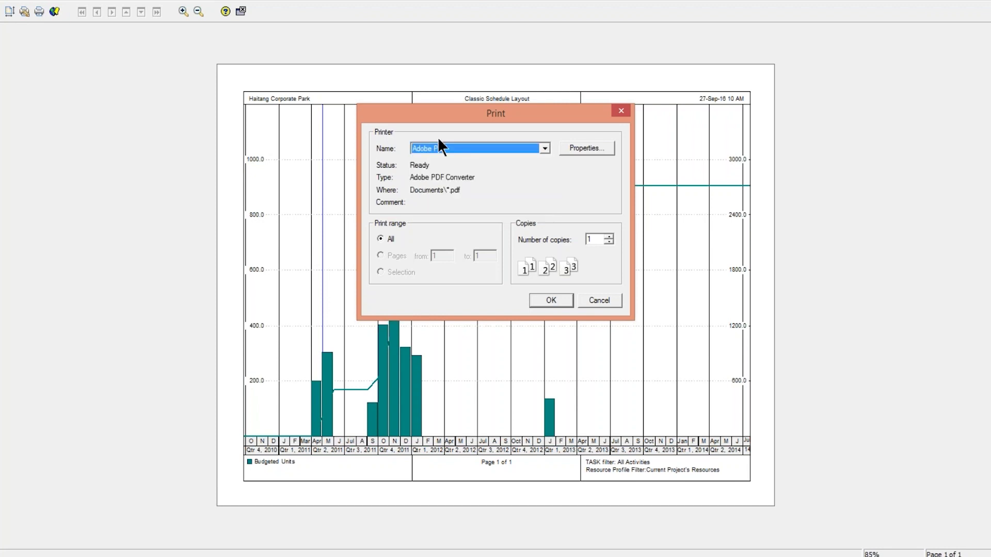
left_click(545, 149)
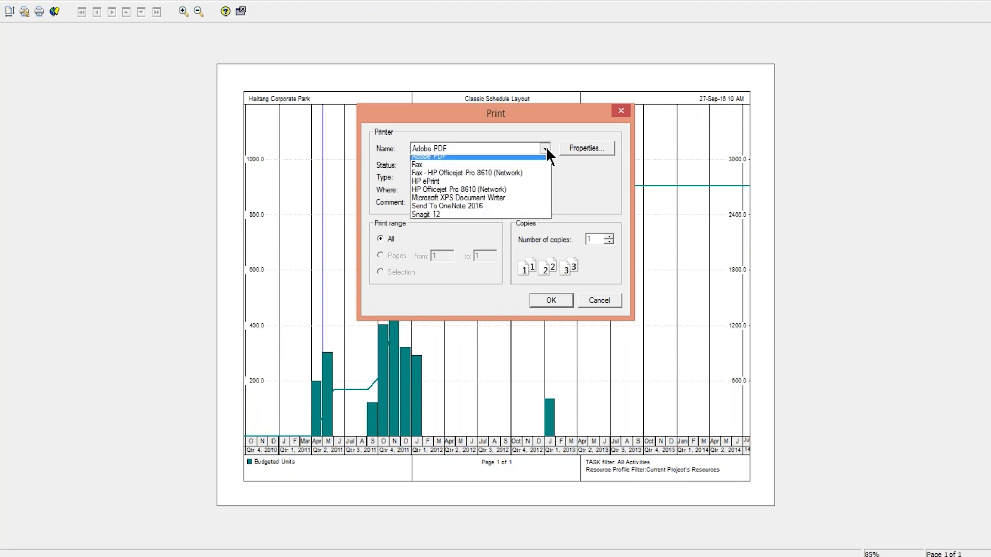
left_click(481, 126)
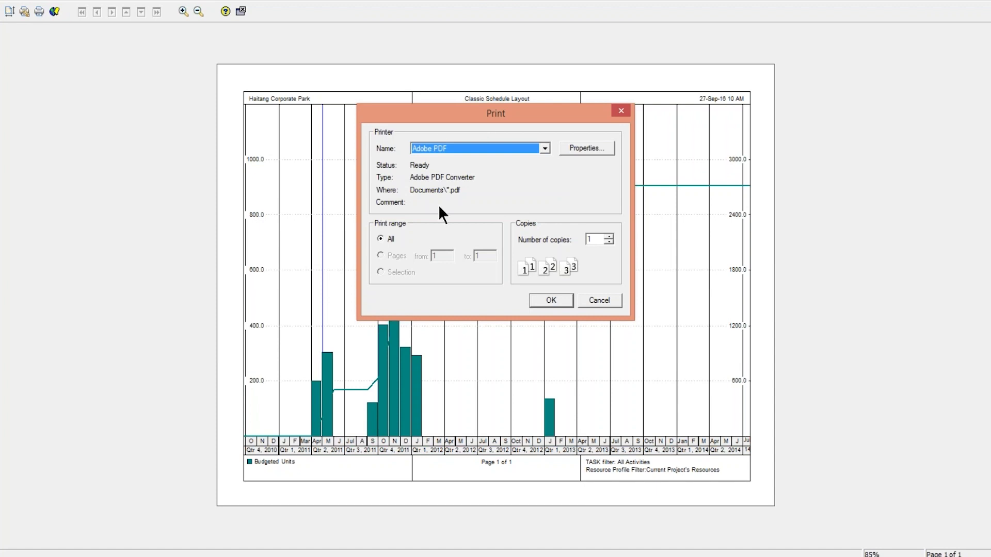
left_click(600, 302)
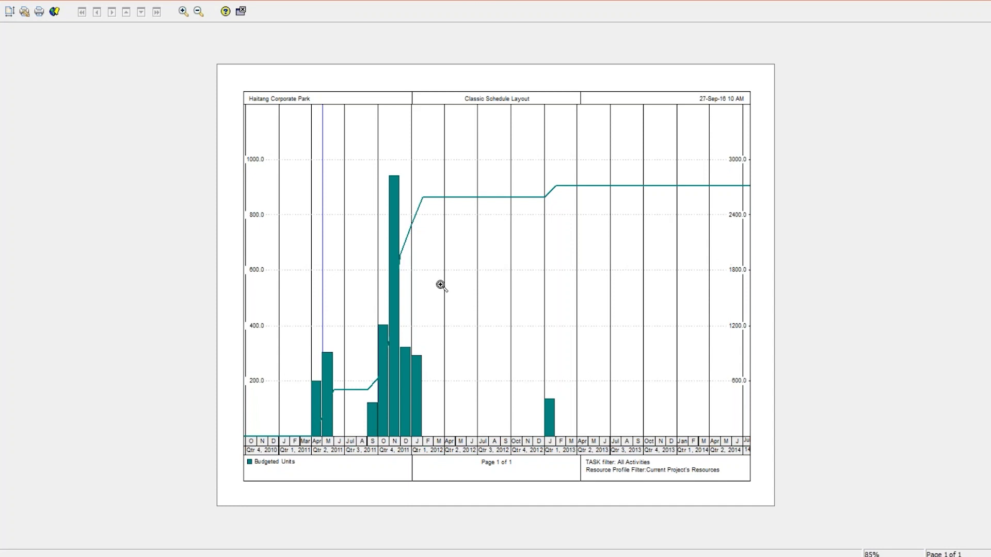
Step: Close the print preview to return to the Activities window
left_click(238, 8)
Step: Change the resource profile from Budgeted to Remaining Early by date and cumulative, then apply
right_click(524, 340)
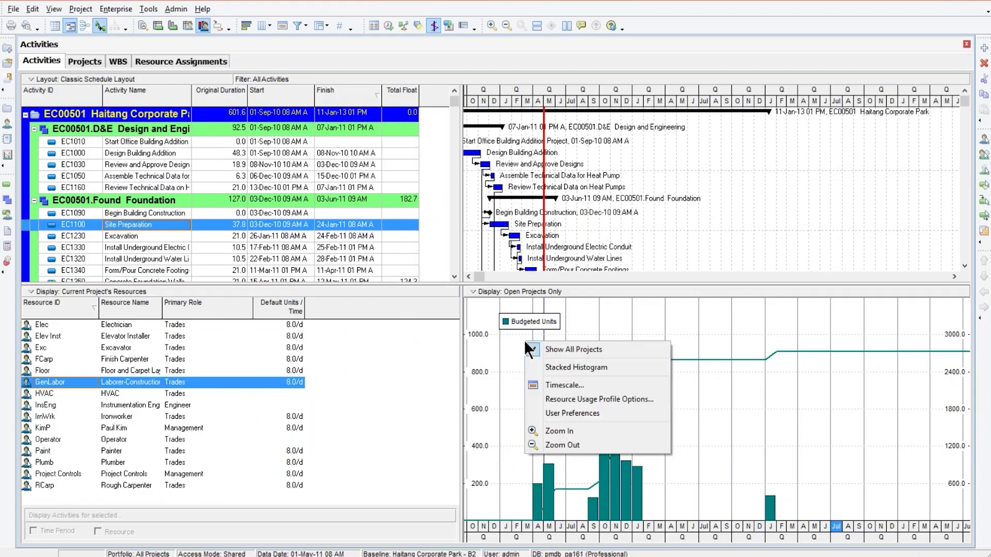
left_click(619, 399)
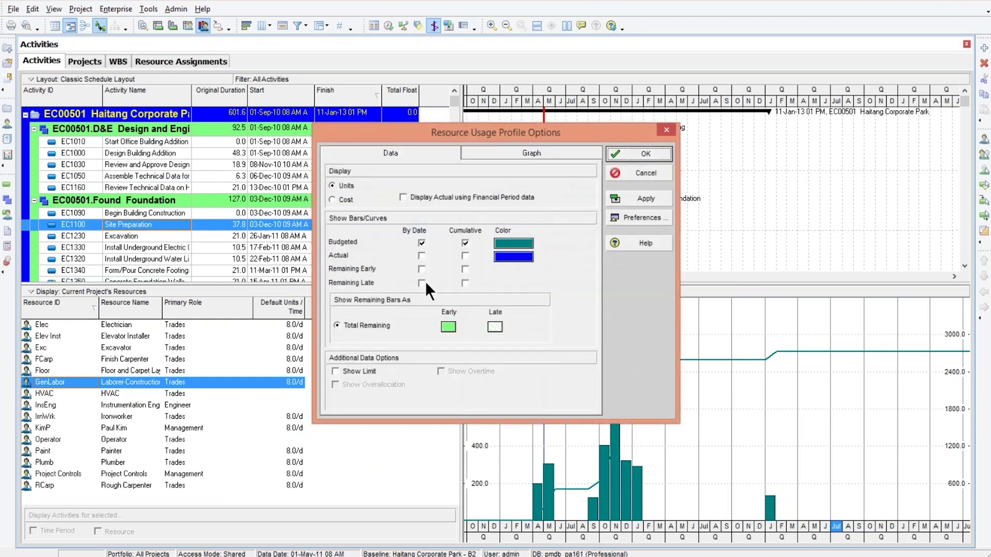
left_click(421, 243)
left_click_drag(472, 133, 356, 96)
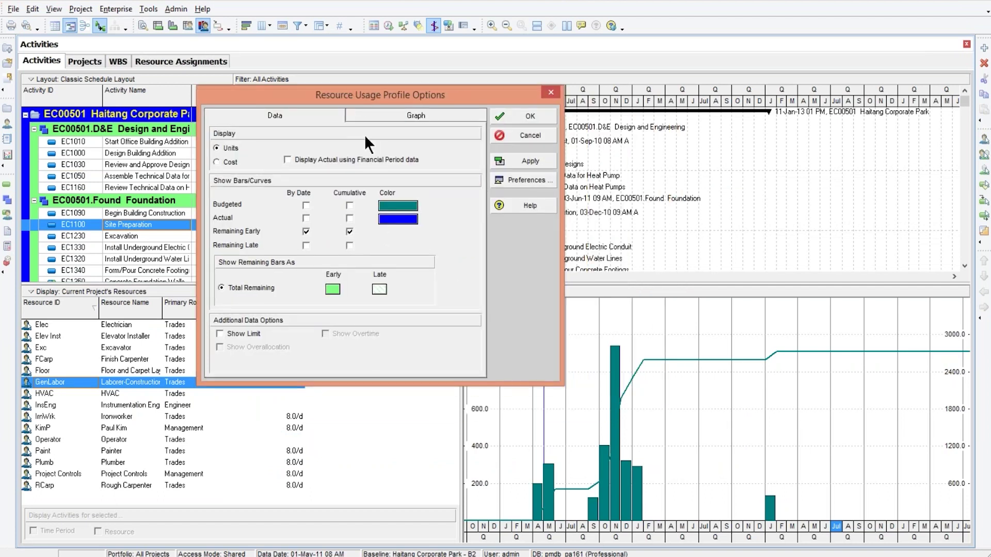
left_click(522, 159)
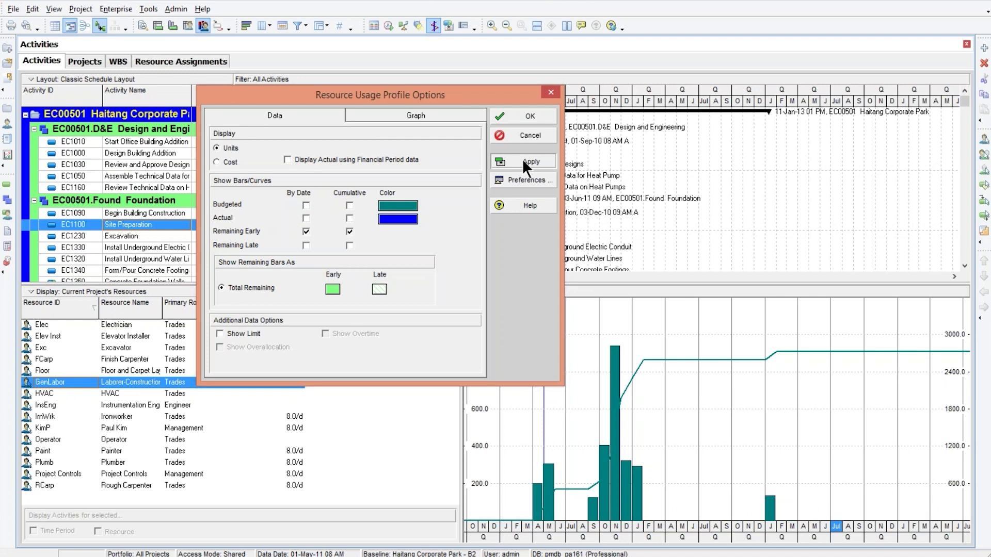